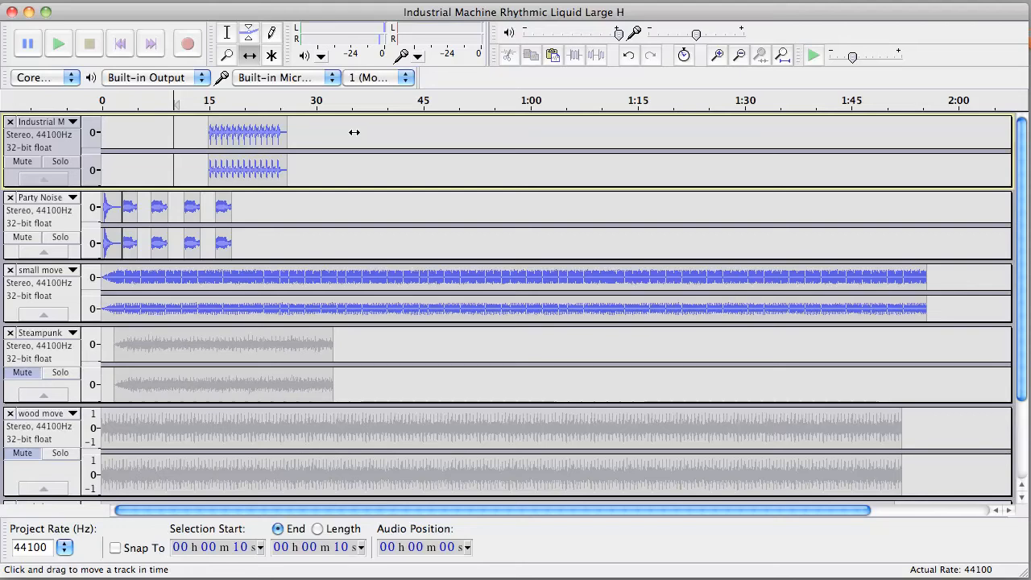
- Import the "Drawer W...lose.mp3" audio file from the Sound MP3 files folder as a new track
left_click(1, 1)
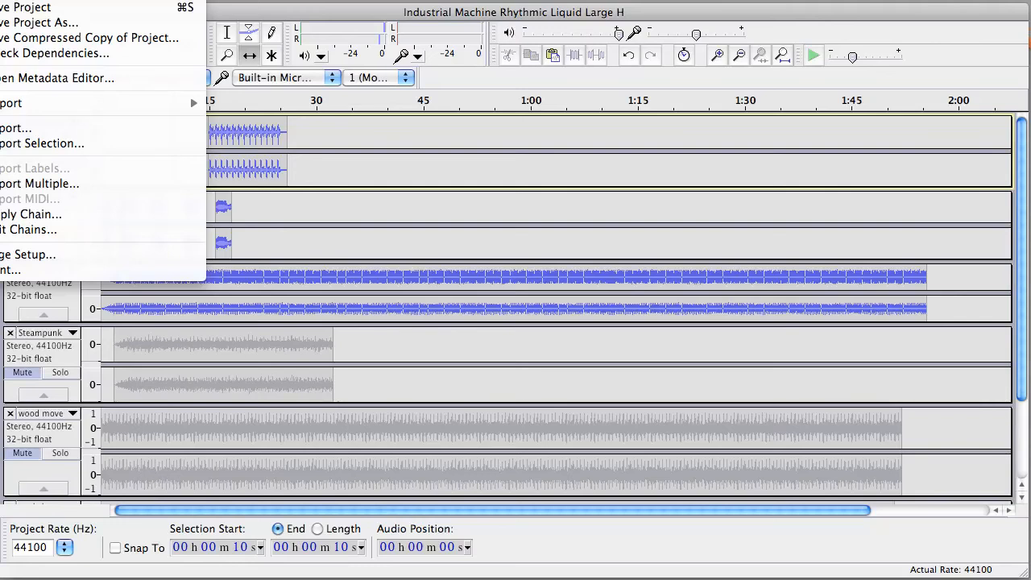
mouse_move(51, 105)
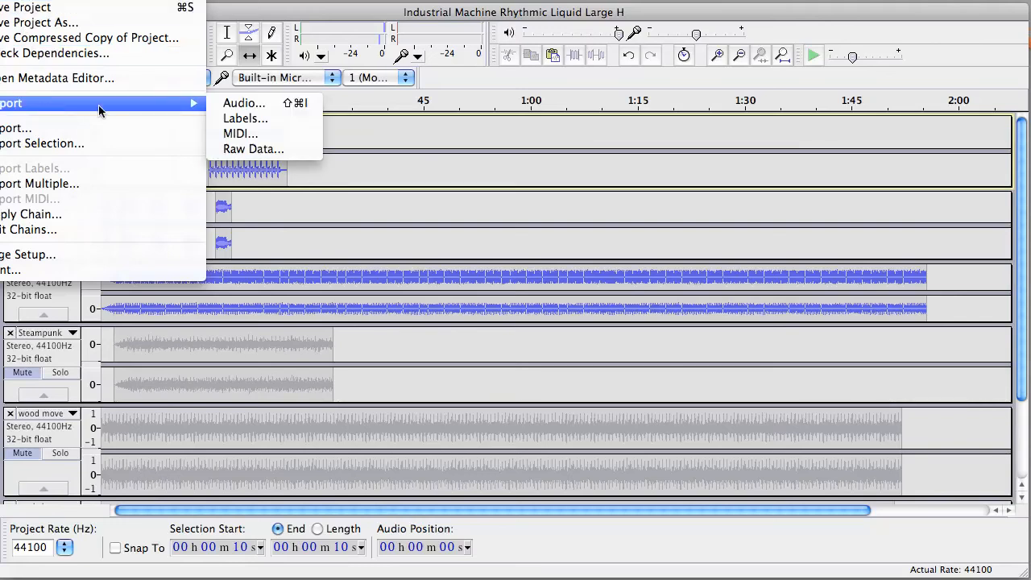
left_click(246, 106)
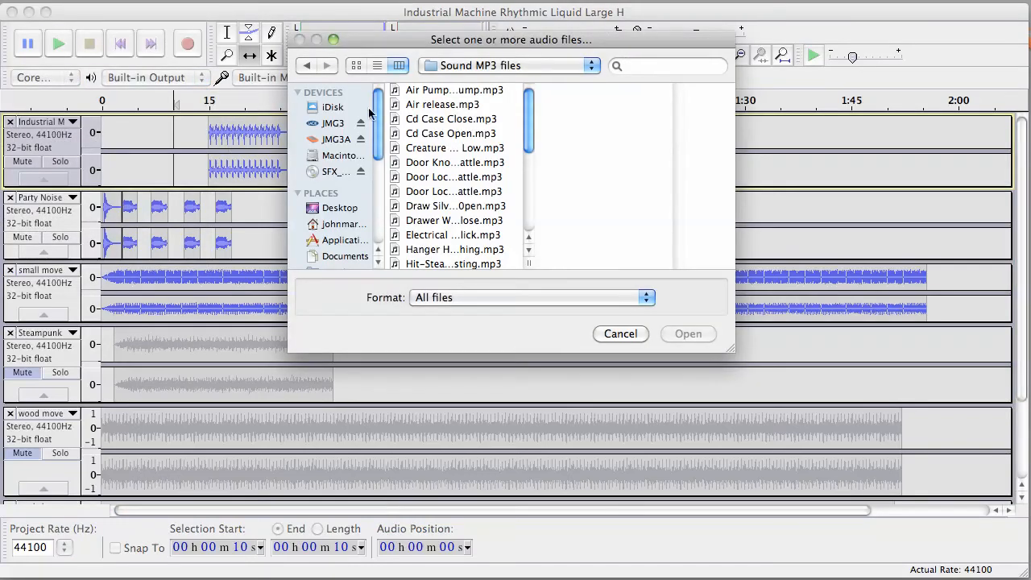
left_click(473, 223)
left_click(691, 335)
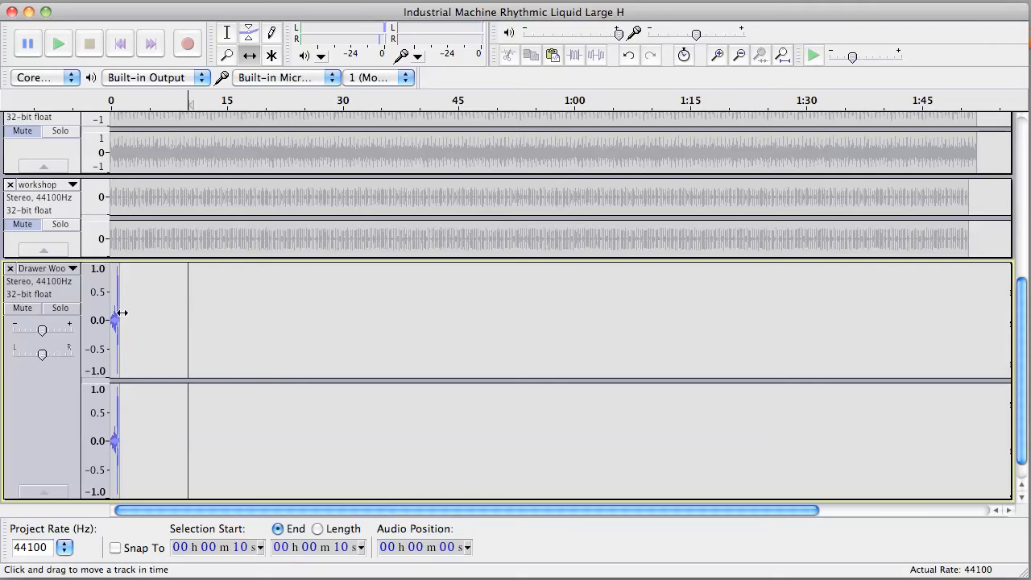
- Reduce the height of the imported drawer track, collapse it, and expand it again
left_click_drag(143, 379, 166, 389)
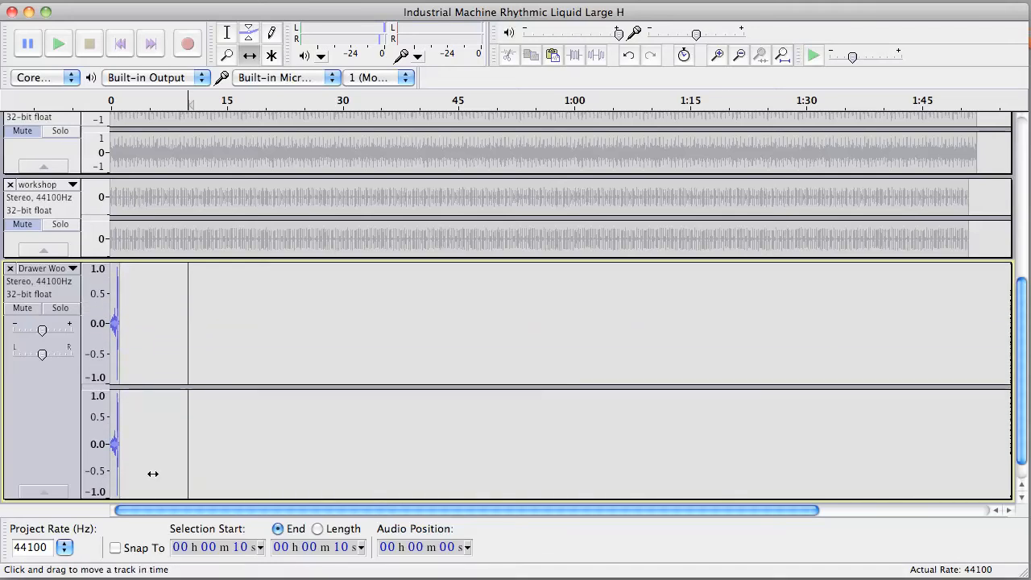
left_click_drag(150, 501, 155, 365)
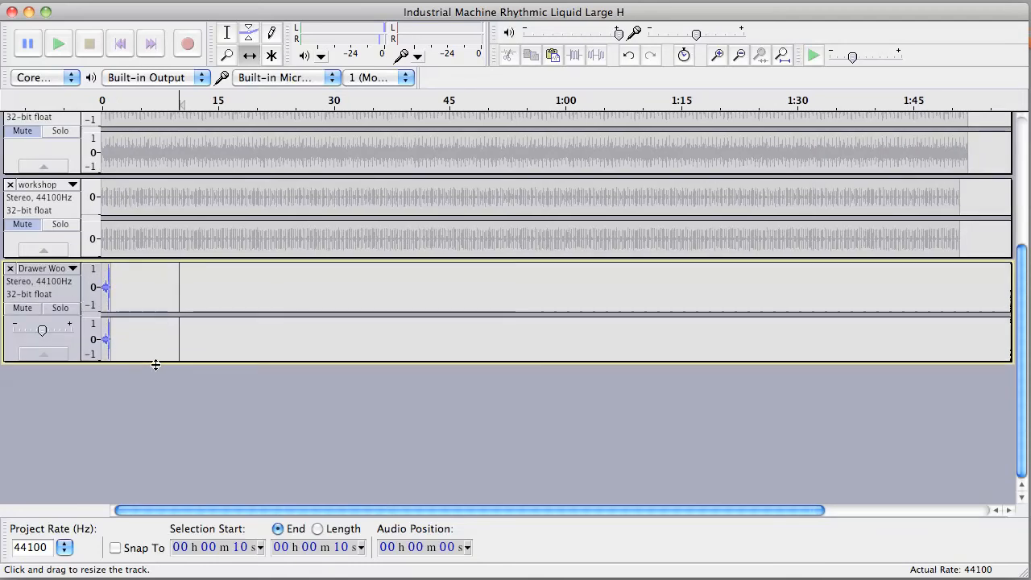
left_click(42, 358)
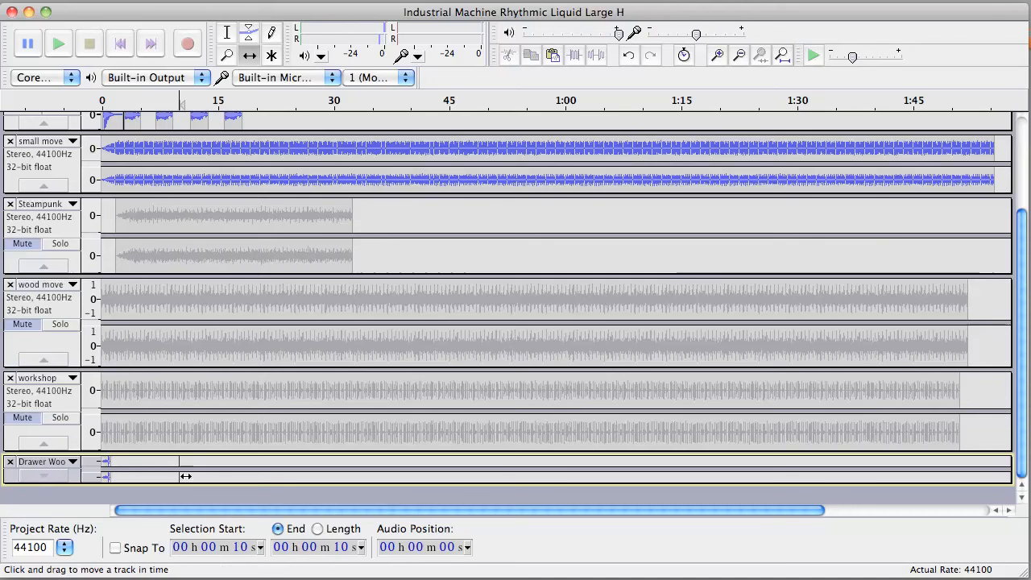
left_click(43, 475)
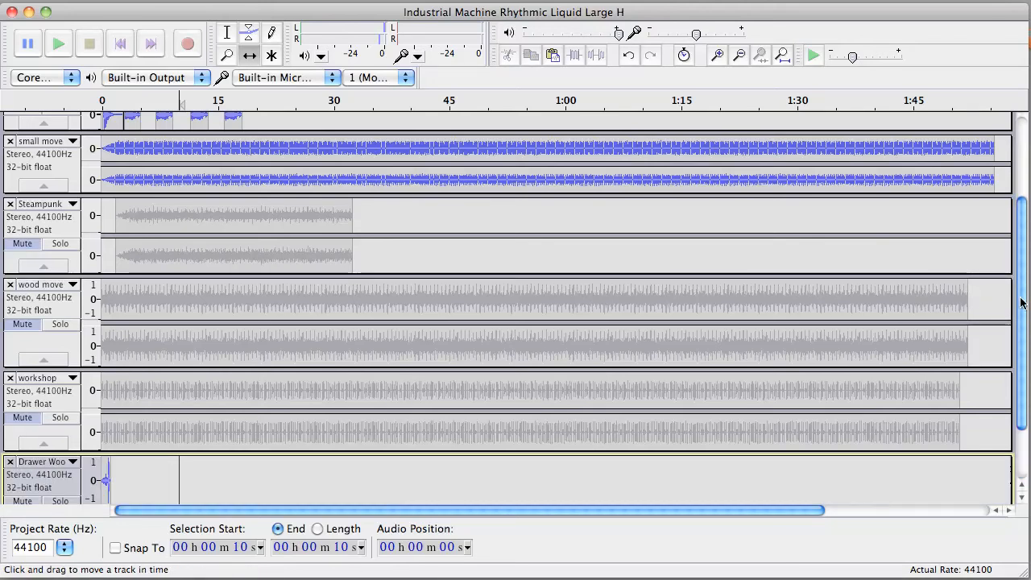
- Remove the imported drawer sound track from the project
left_click_drag(1023, 313, 1021, 180)
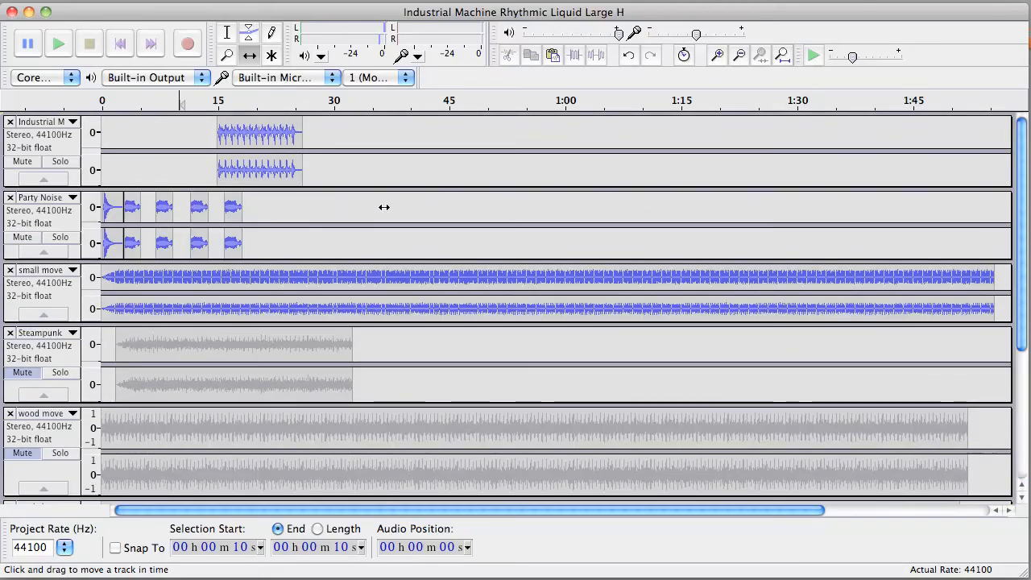
left_click_drag(1021, 260, 1021, 373)
left_click(22, 450)
left_click(10, 411)
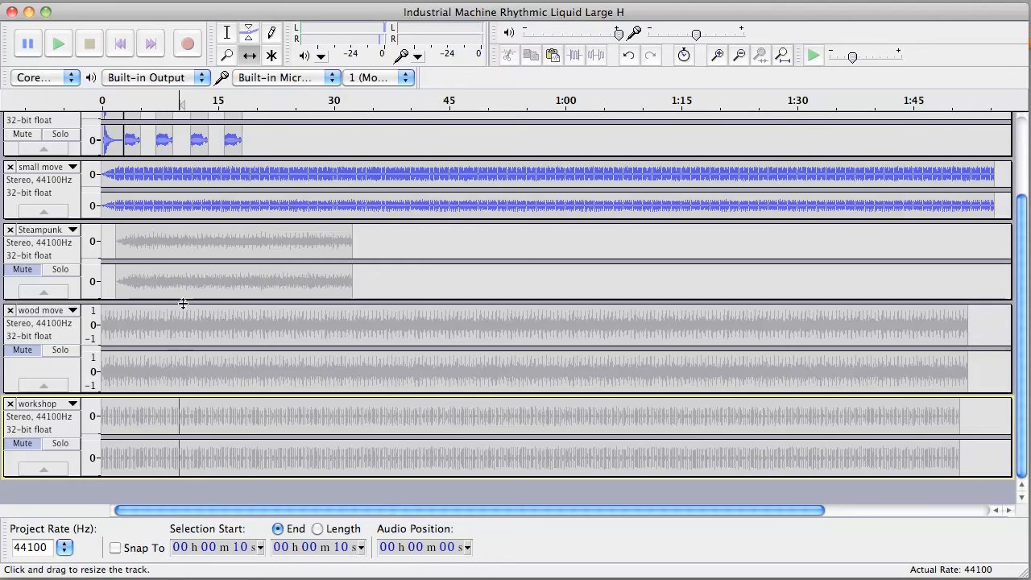
- Toggle muting on the wood move track, leaving the track muted
left_click(22, 350)
left_click(22, 350)
left_click(22, 349)
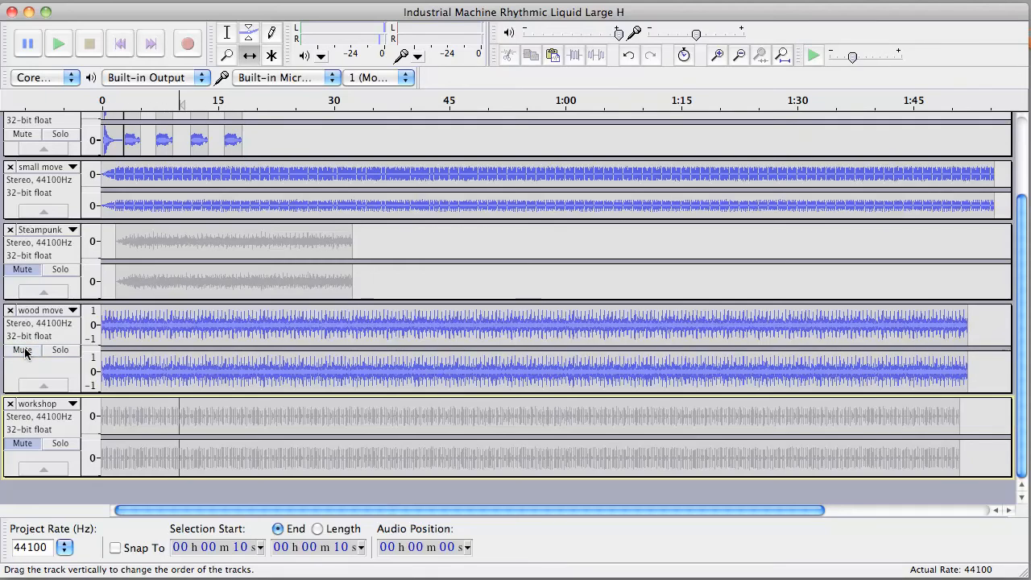
left_click(23, 350)
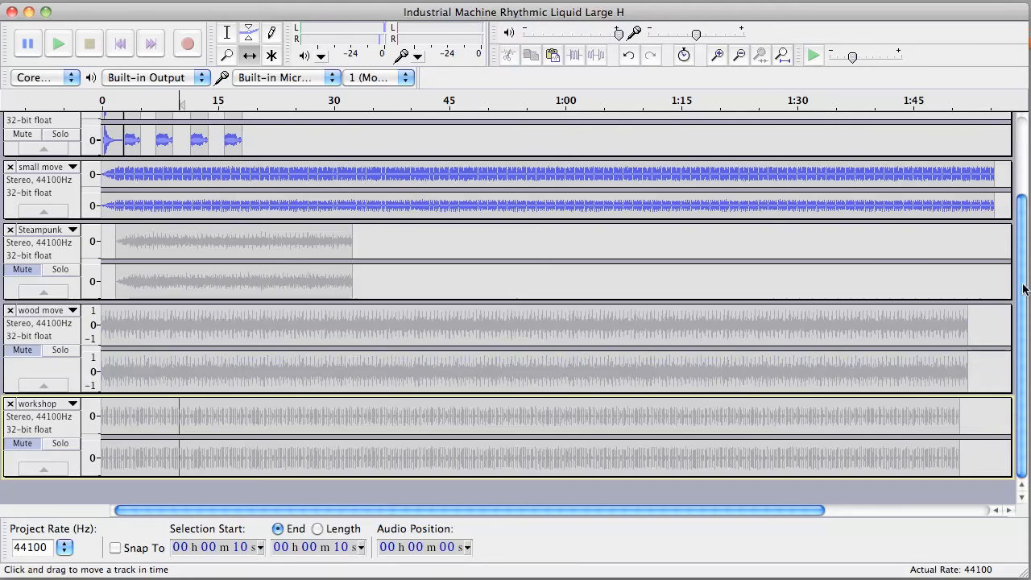
- Move the Industrial Machine clip earlier so it starts at the 10-second cursor
scroll(1025, 226, "up", 3)
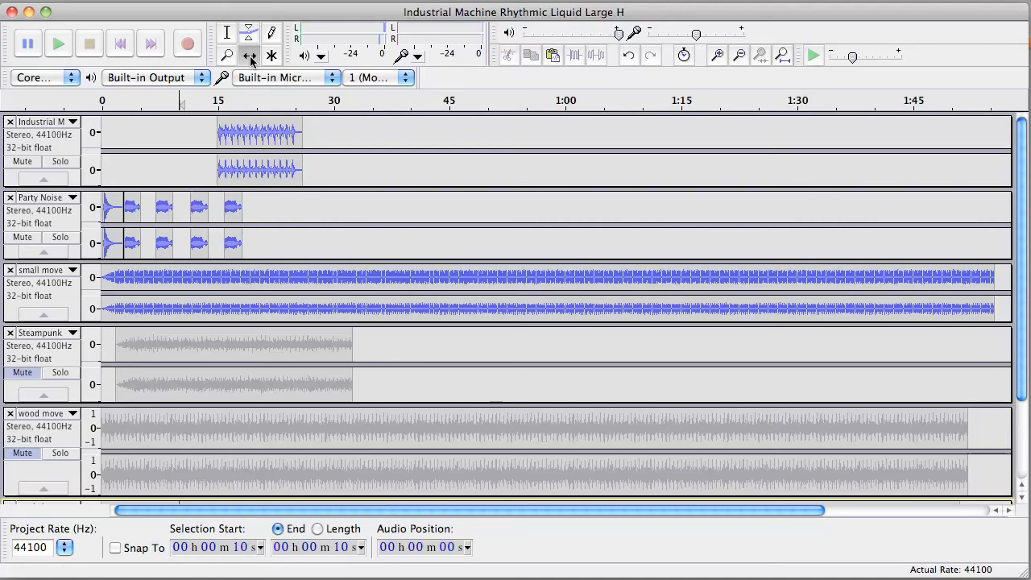
left_click_drag(276, 137, 218, 139)
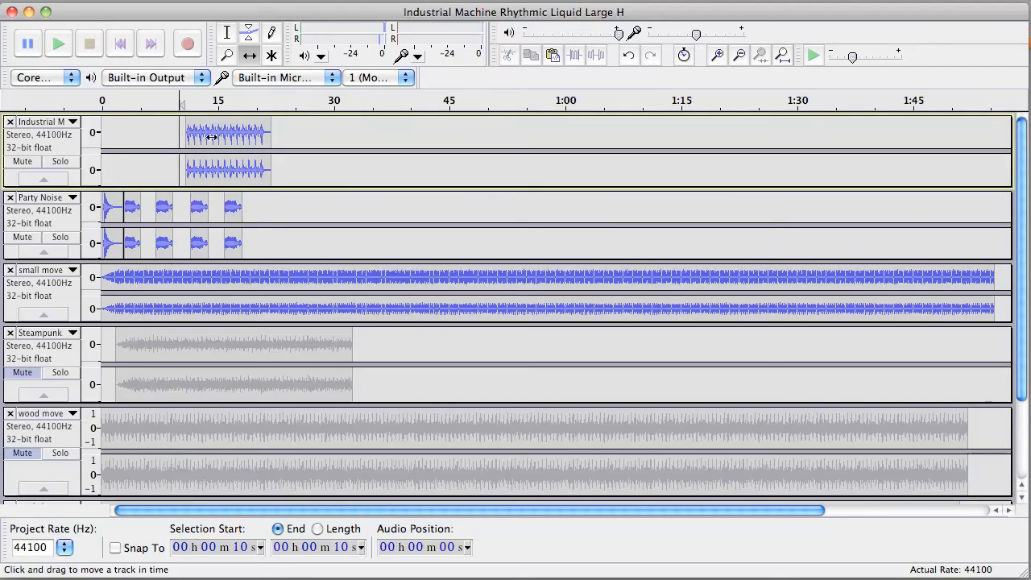
left_click_drag(229, 138, 206, 134)
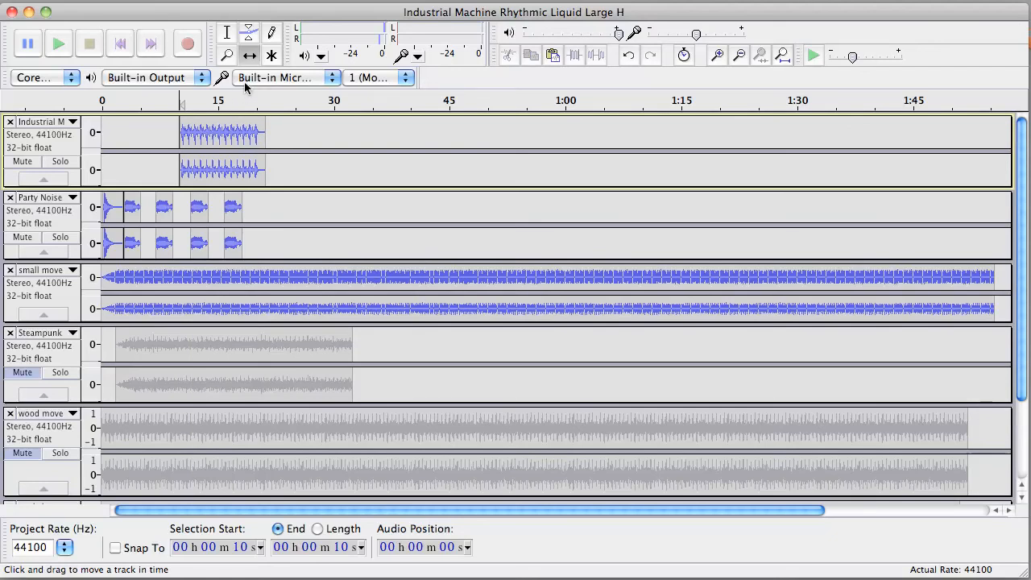
- Select the 10 to 14 second section of the Industrial Machine clip, cut it out, and undo the cut
left_click(229, 34)
left_click_drag(213, 134, 188, 139)
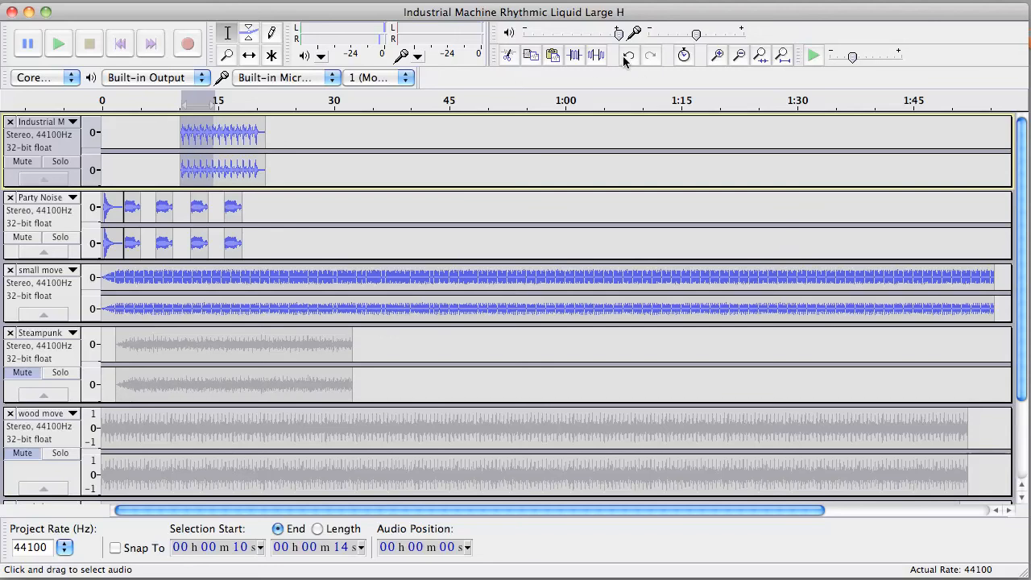
left_click(507, 56)
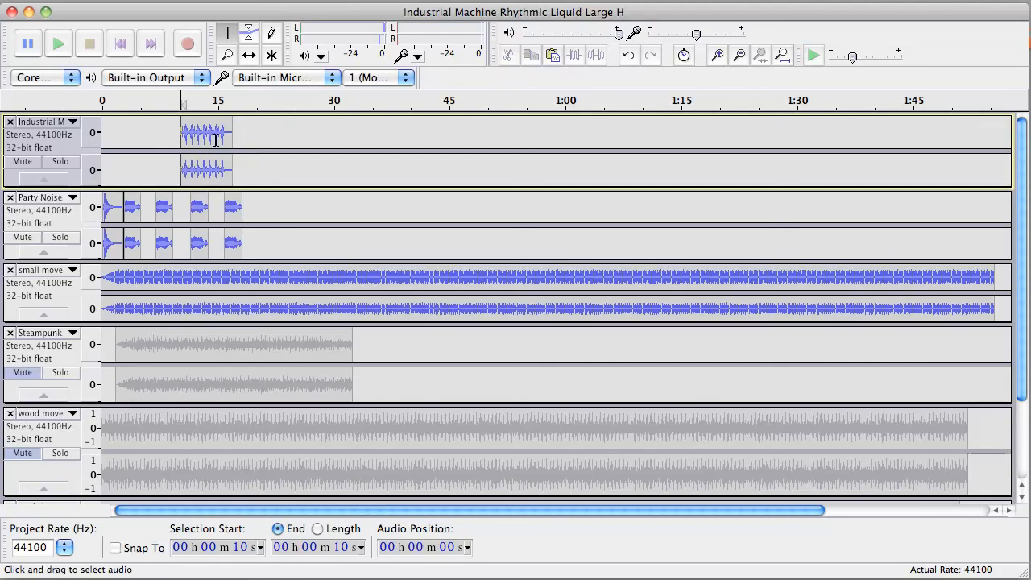
key("super+z")
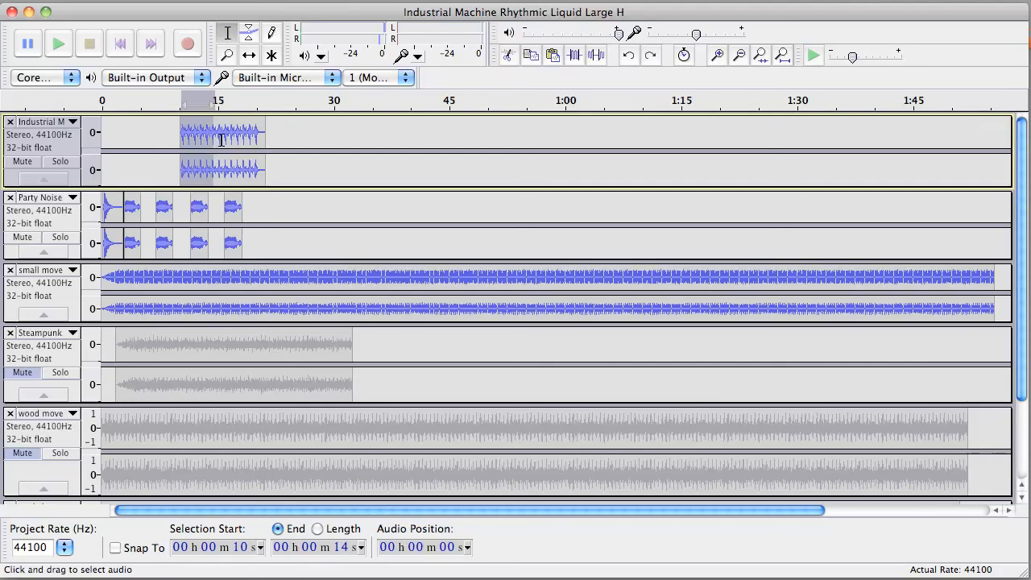
- Try Trim and Silence in turn on the selected 10 to 14 second section, undoing each edit
left_click(577, 56)
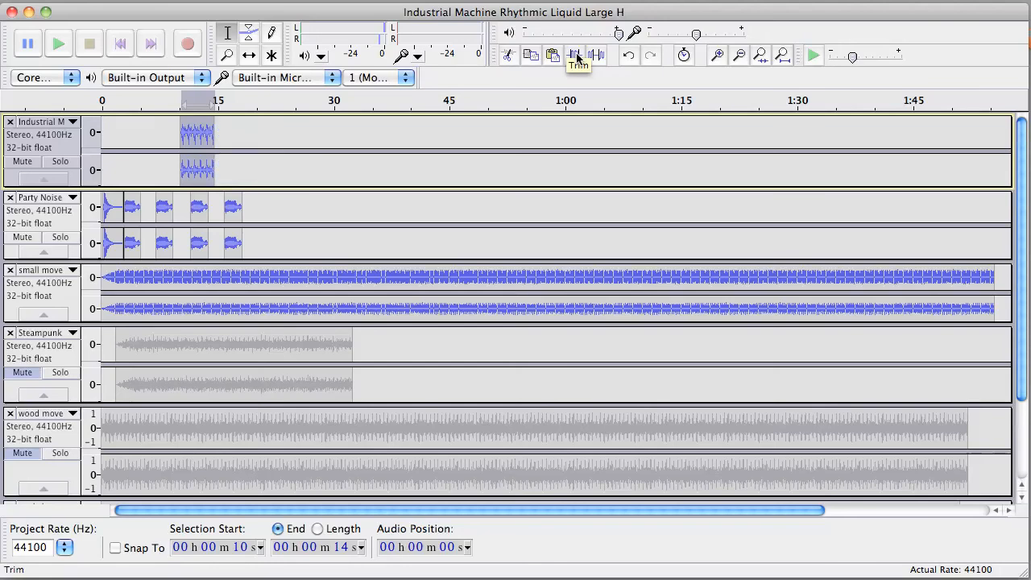
key("super+z")
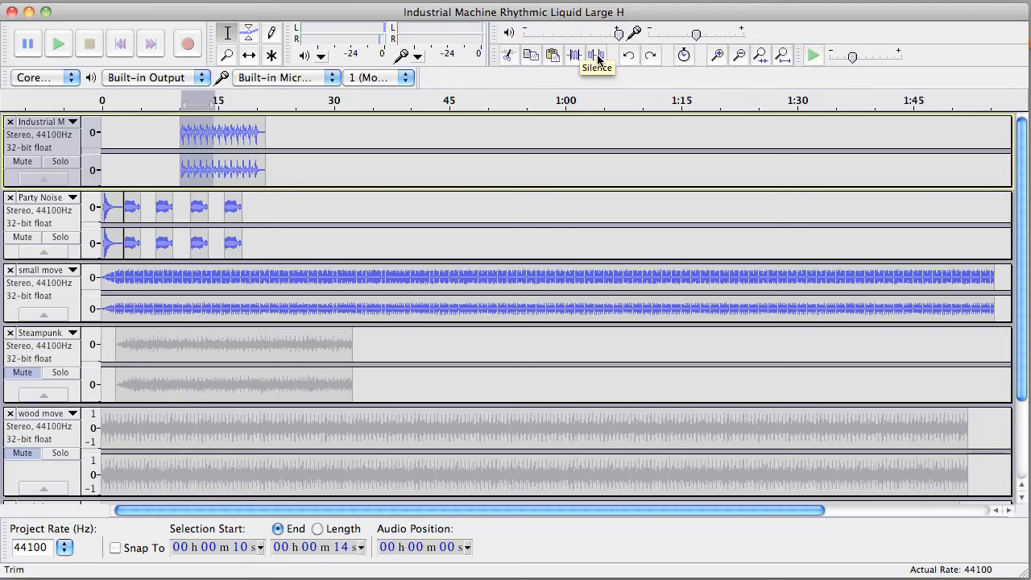
left_click(596, 55)
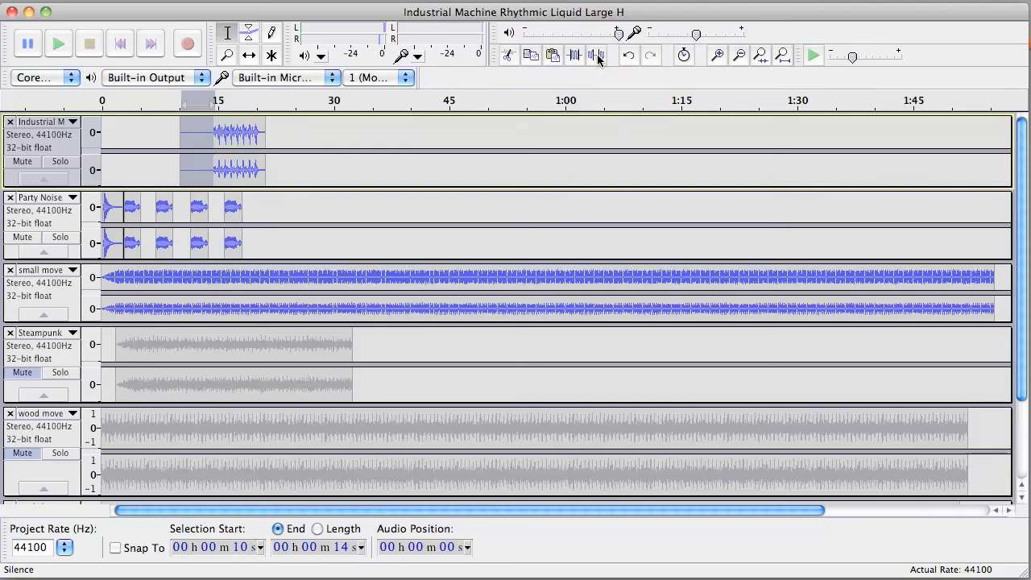
left_click(598, 55)
key("super+z")
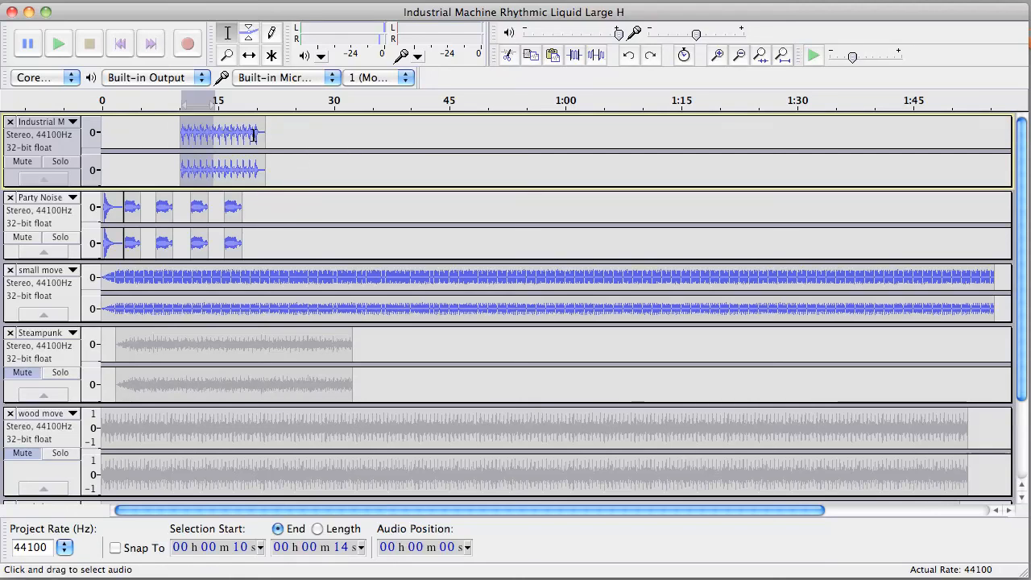
- Copy the entire Industrial Machine clip from 10 to 21 seconds and paste it in the same track at about 23 seconds
left_click_drag(273, 133, 152, 140)
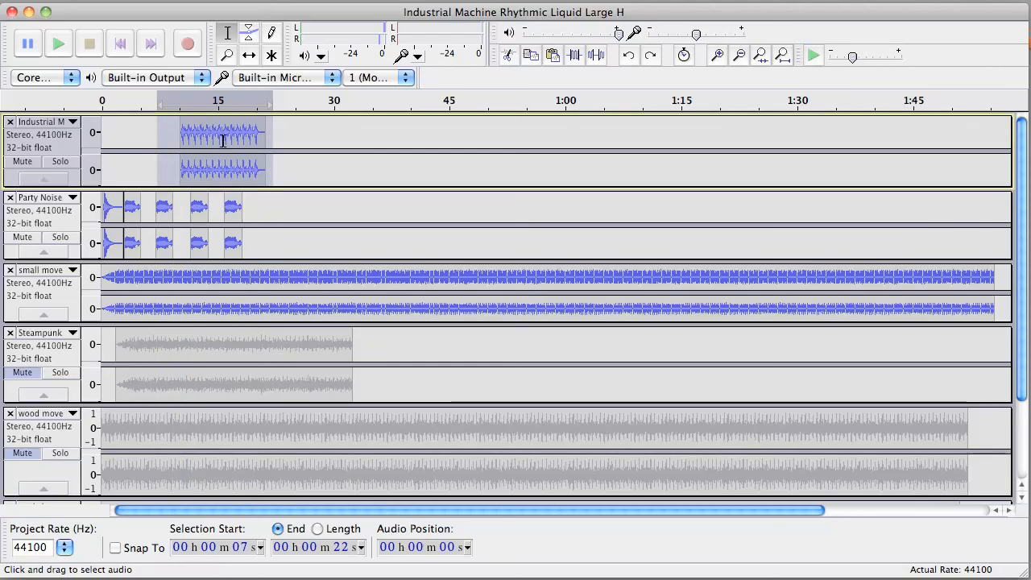
left_click(295, 135)
left_click(221, 137)
left_click_drag(265, 137, 181, 141)
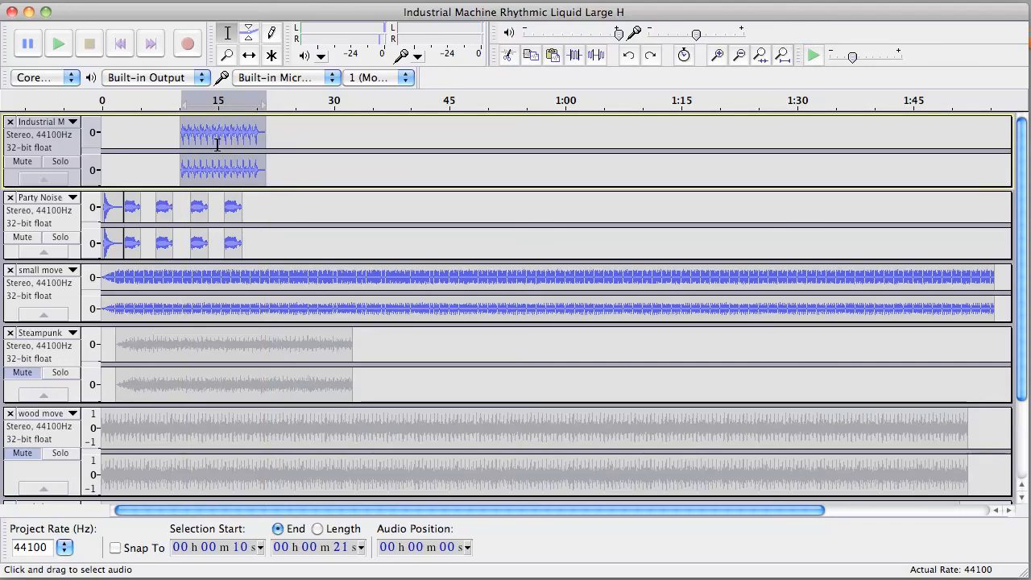
left_click(291, 100)
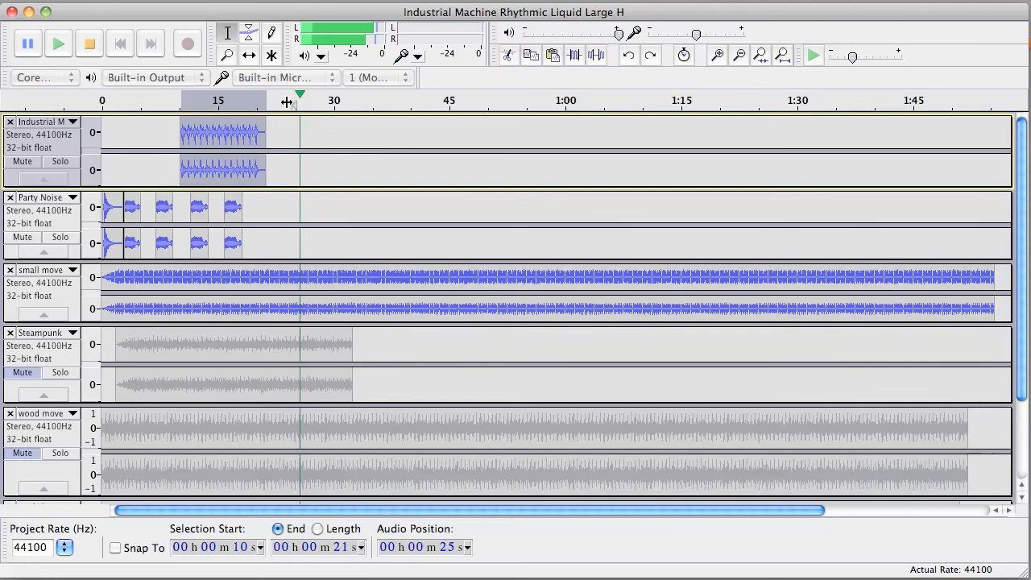
left_click(286, 100)
left_click(282, 137)
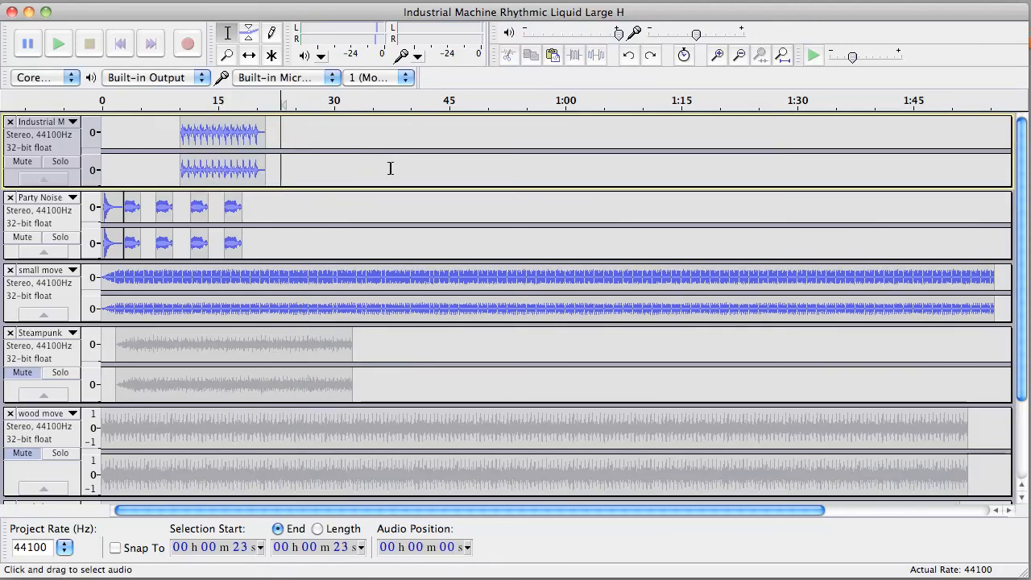
key("super+v")
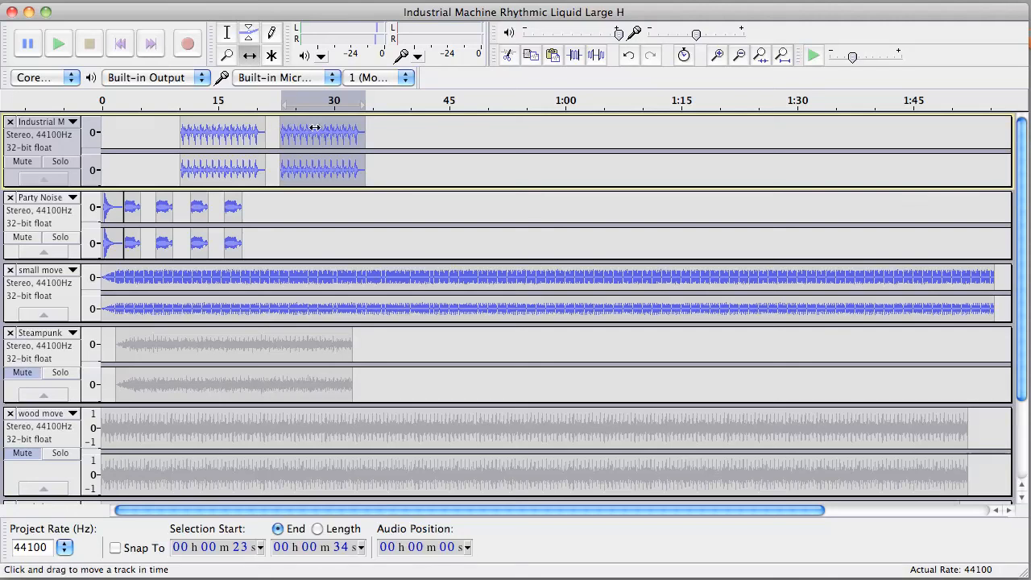
- Move the pasted Industrial Machine clip earlier so it butts against the first clip's end at about 21 seconds
left_click_drag(316, 135, 321, 178)
left_click_drag(326, 137, 295, 245)
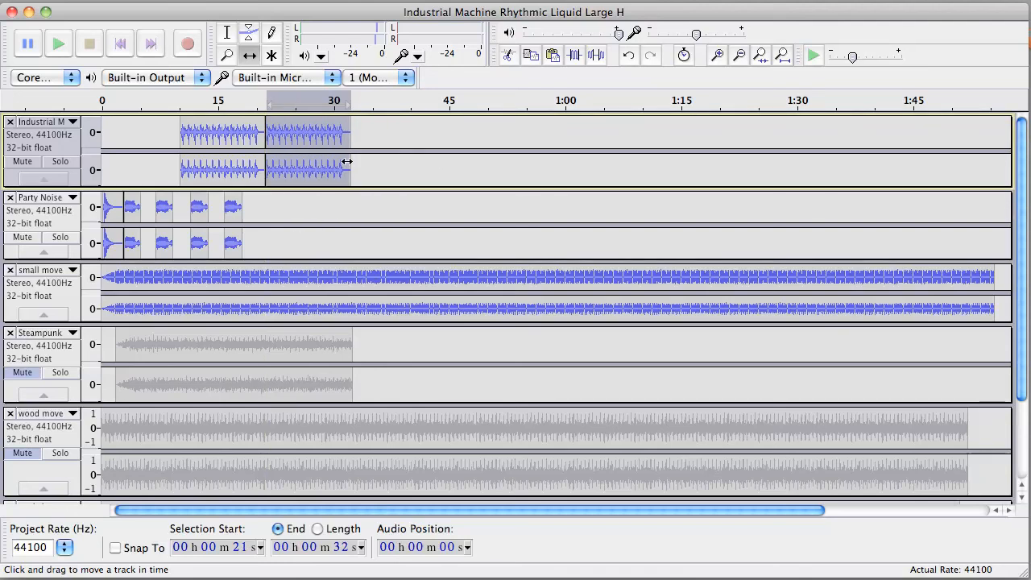
- Preview playback from about 37 seconds and from near the timeline's start, and place the cursor at 9 seconds
left_click(386, 97)
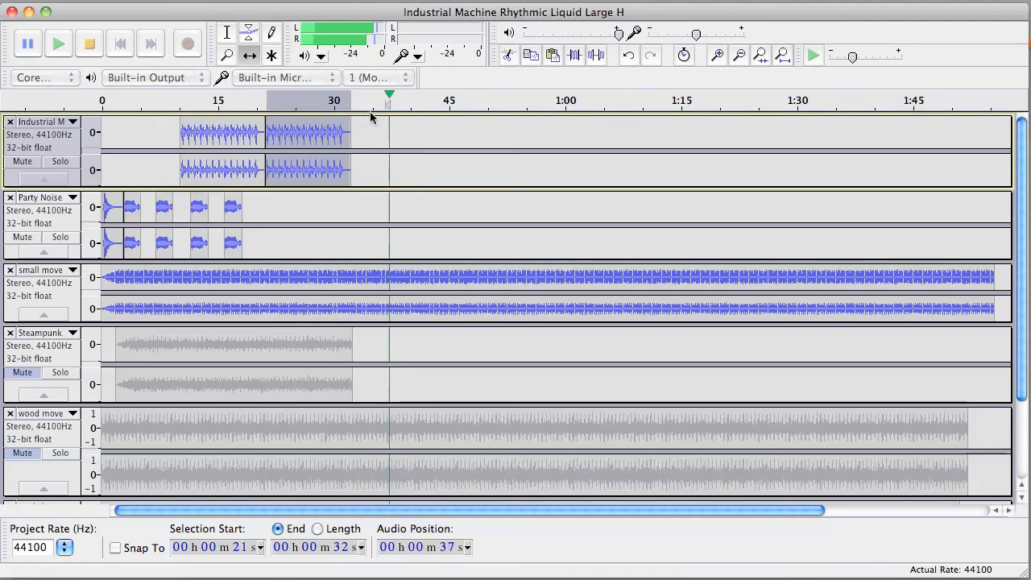
key("space")
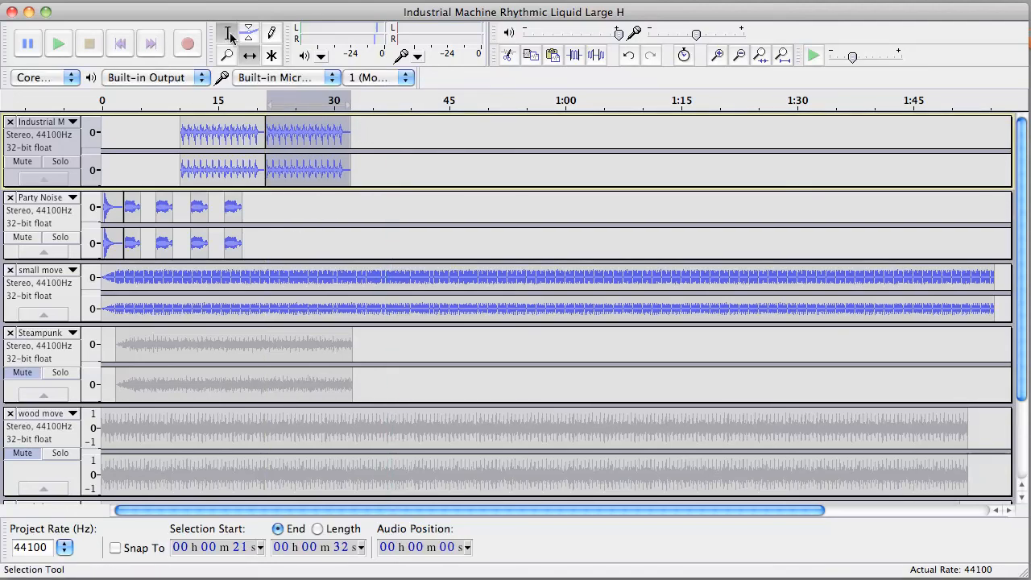
left_click(125, 100)
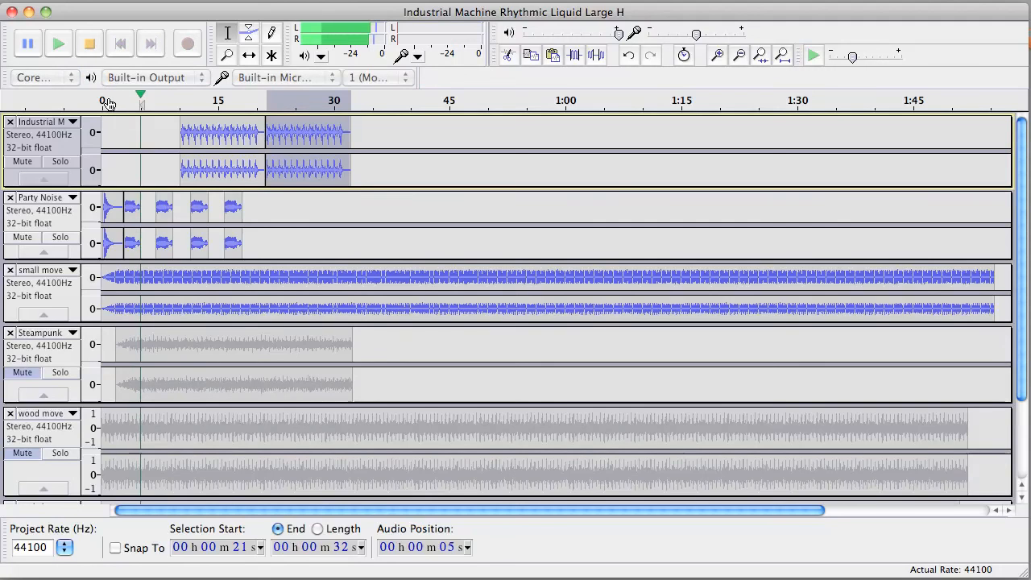
left_click(125, 100)
left_click(125, 100)
key("space")
left_click(173, 133)
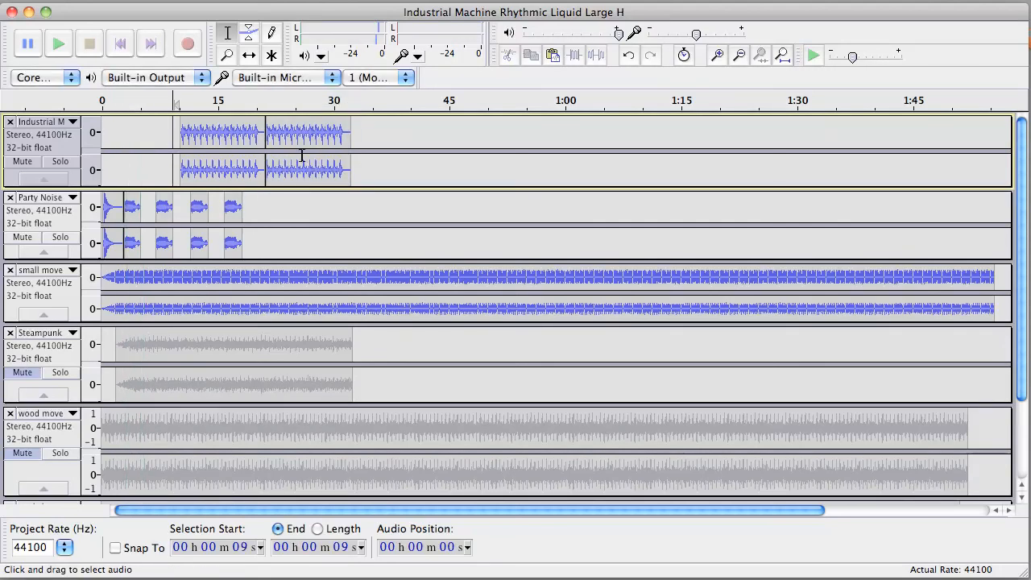
- Move the second Industrial Machine clip to start at about 24 seconds and shift the last Party Noise clip slightly later
left_click(249, 57)
left_click_drag(341, 141, 318, 135)
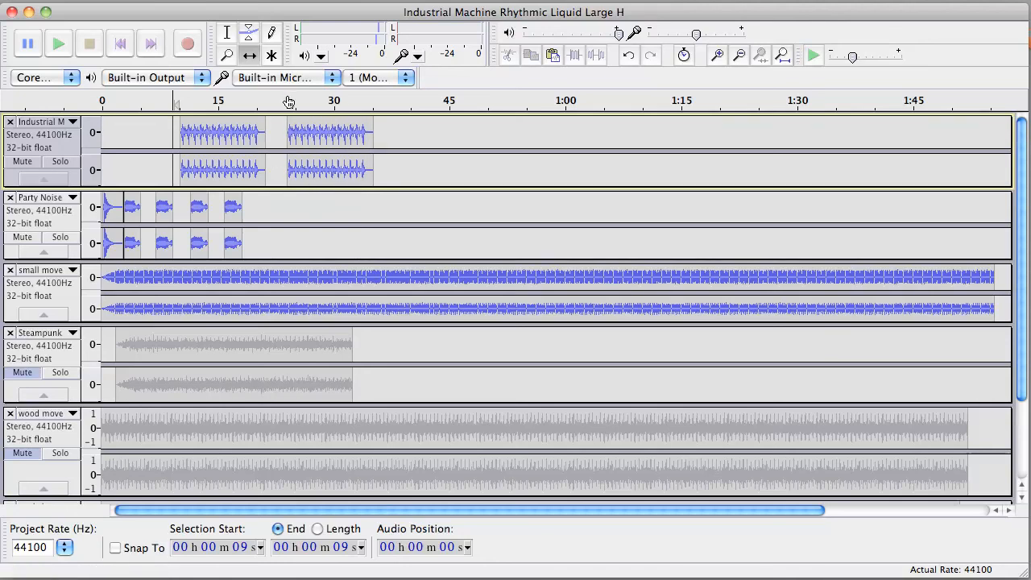
mouse_move(249, 210)
left_mouse_down()
mouse_move(275, 220)
mouse_move(238, 223)
left_mouse_up()
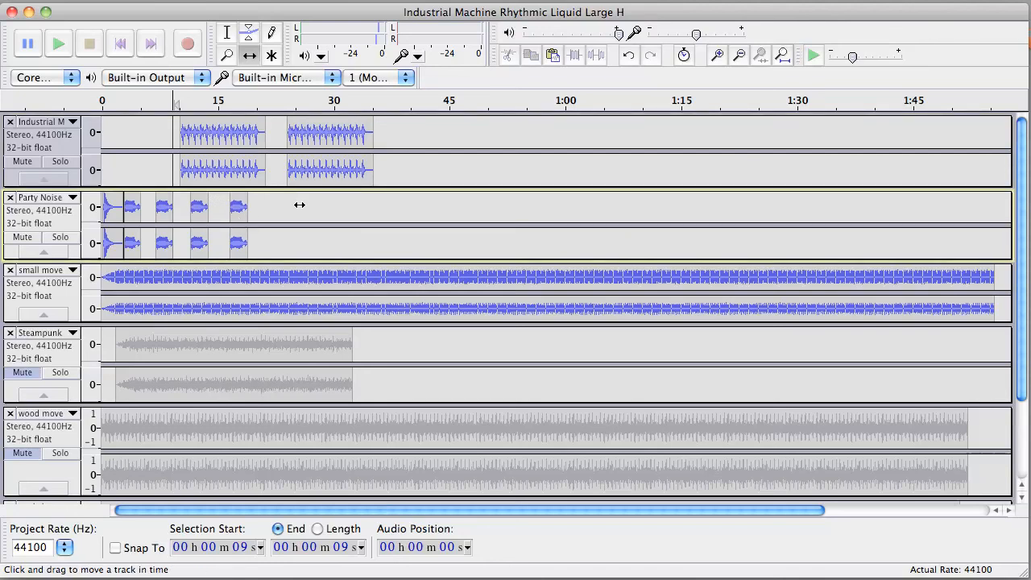